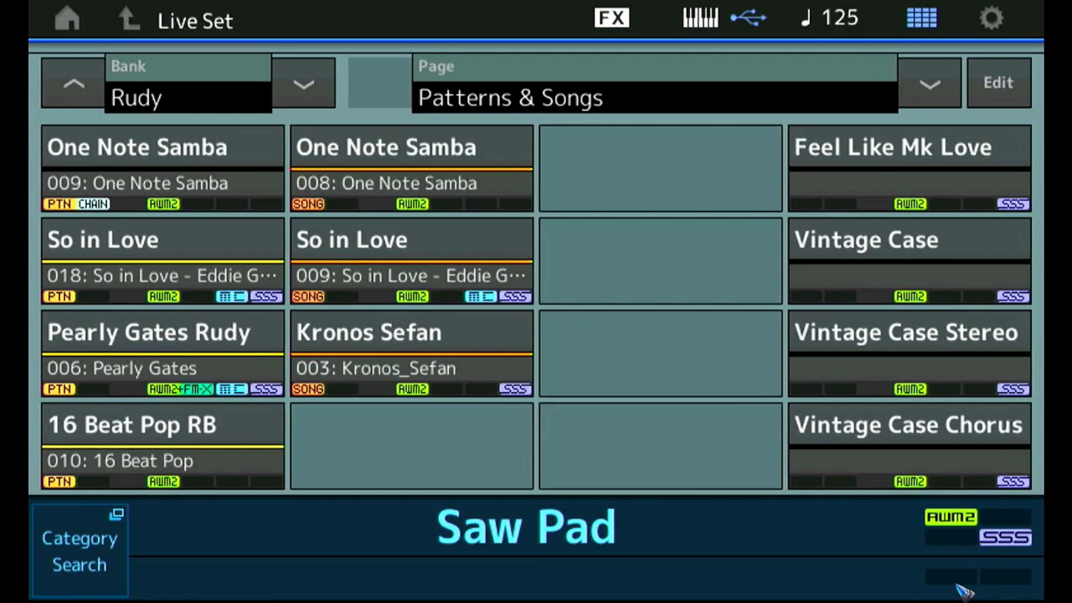
Step: Search performances by the name 'saw' and load Saw Pad
left_click(613, 525)
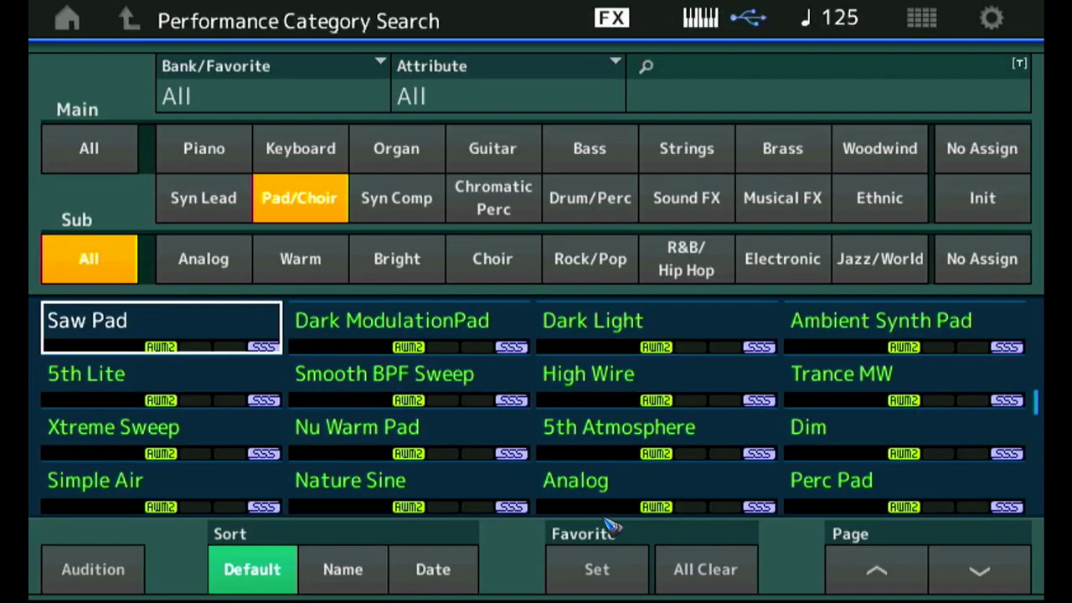
left_click(825, 65)
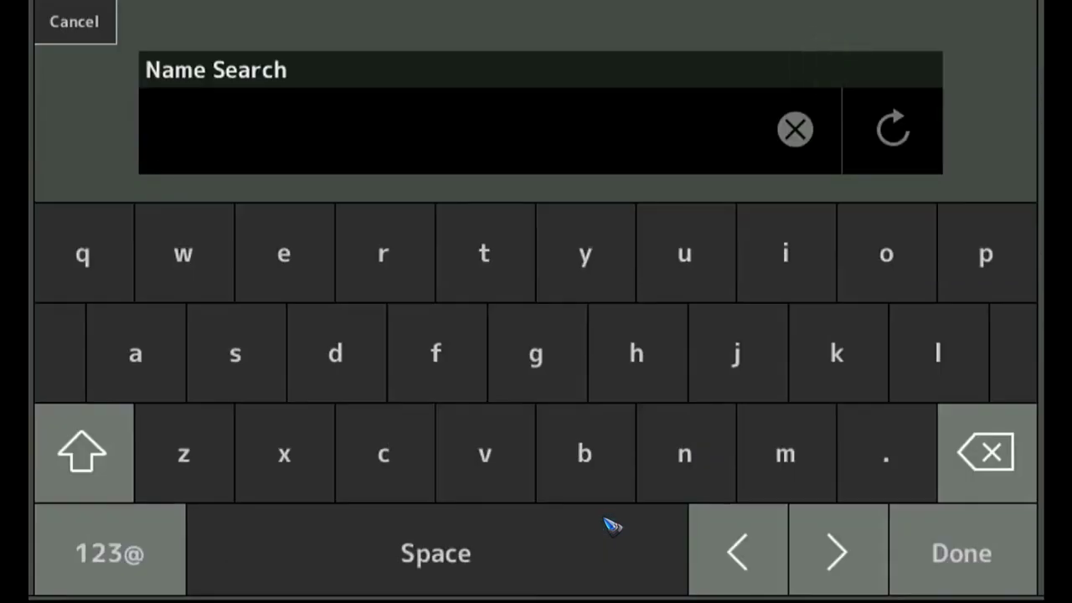
type("saw")
left_click(961, 553)
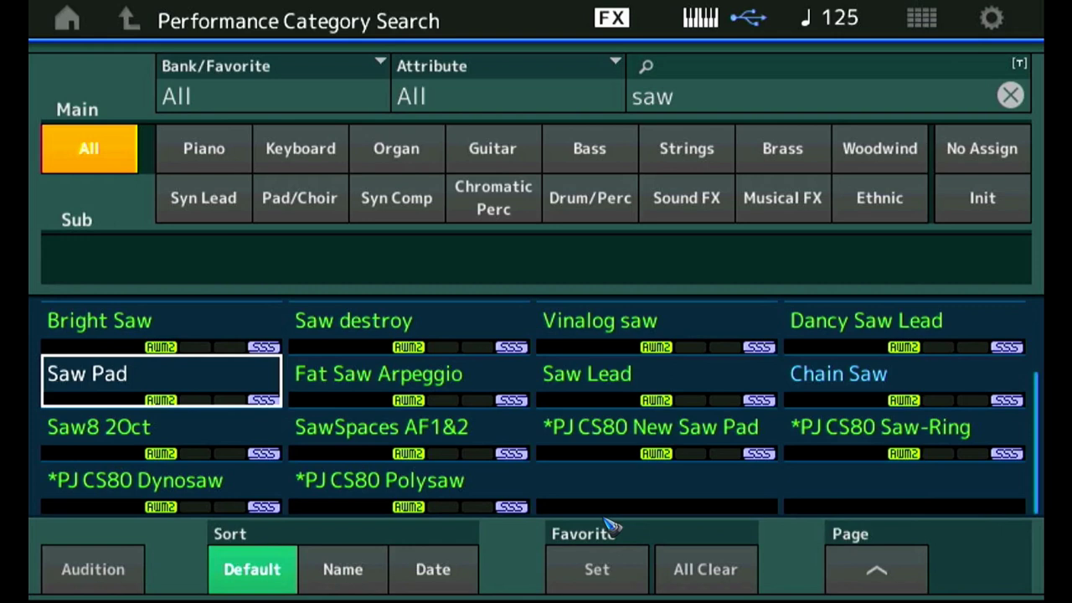
left_click(168, 374)
left_click(876, 570)
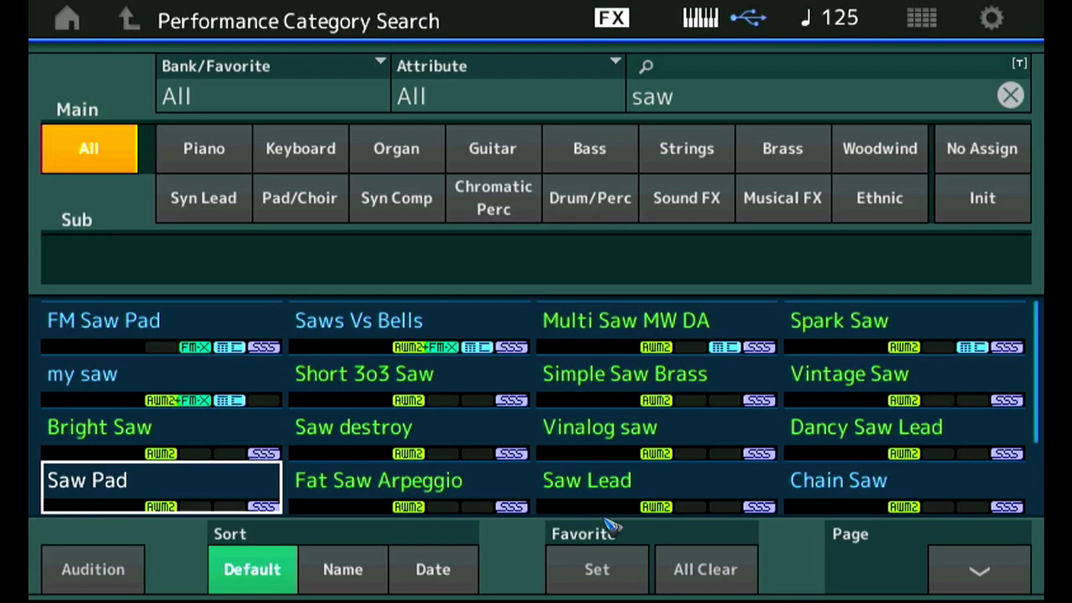
key("Escape")
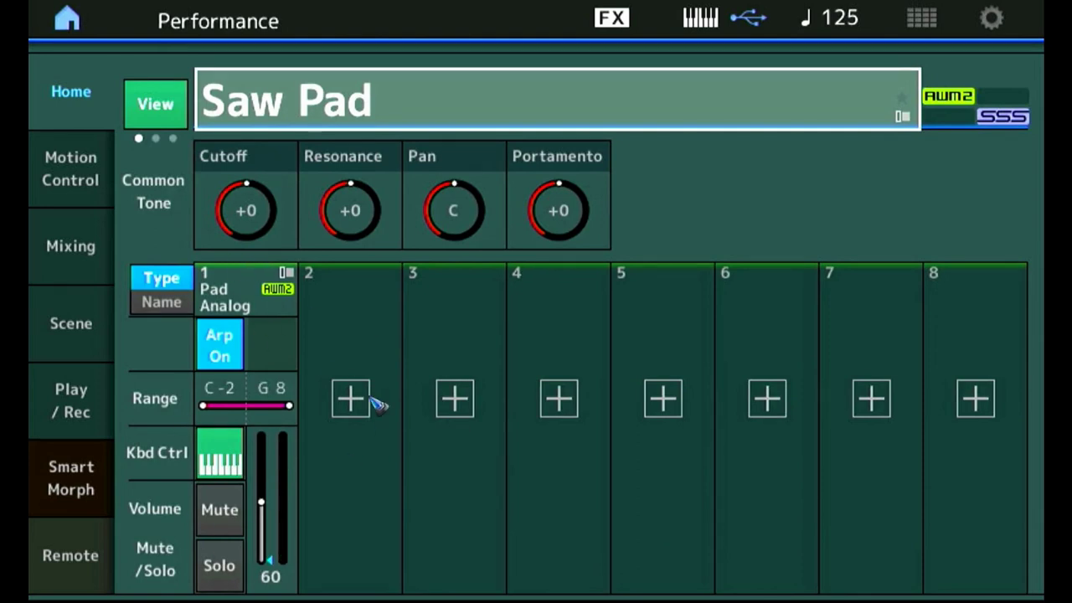
Step: Edit Part 1 and show its Mod/Control assignments for Assign Knob 3
left_click(220, 289)
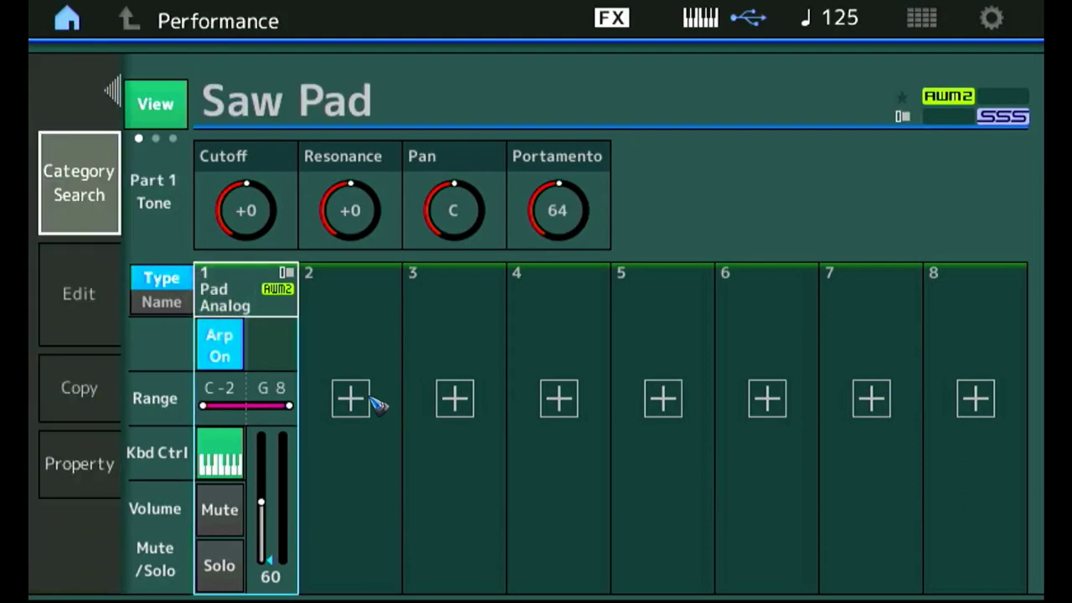
left_click(79, 293)
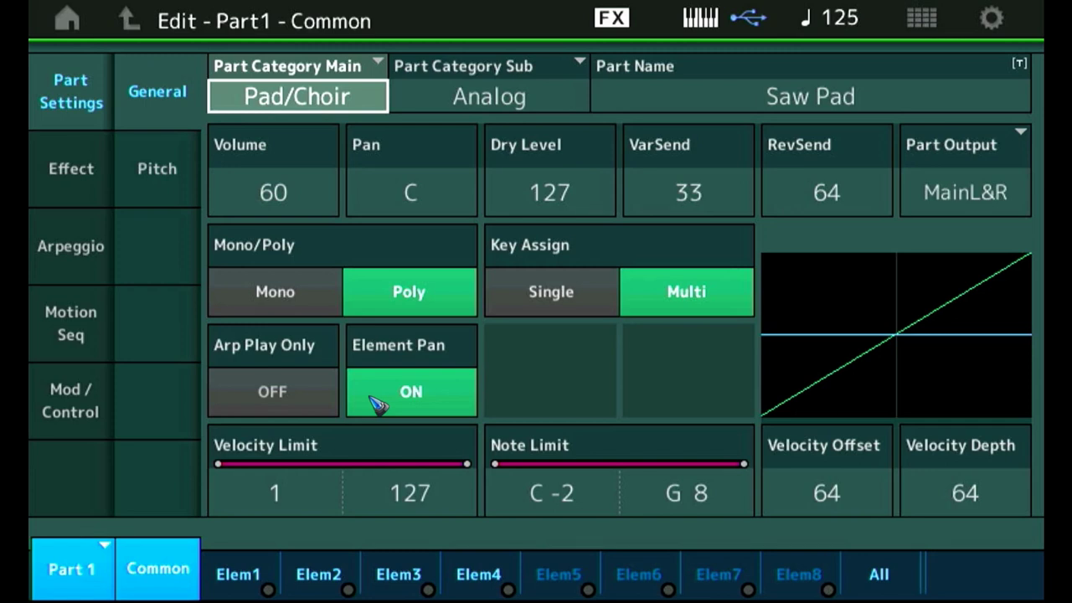
left_click(70, 401)
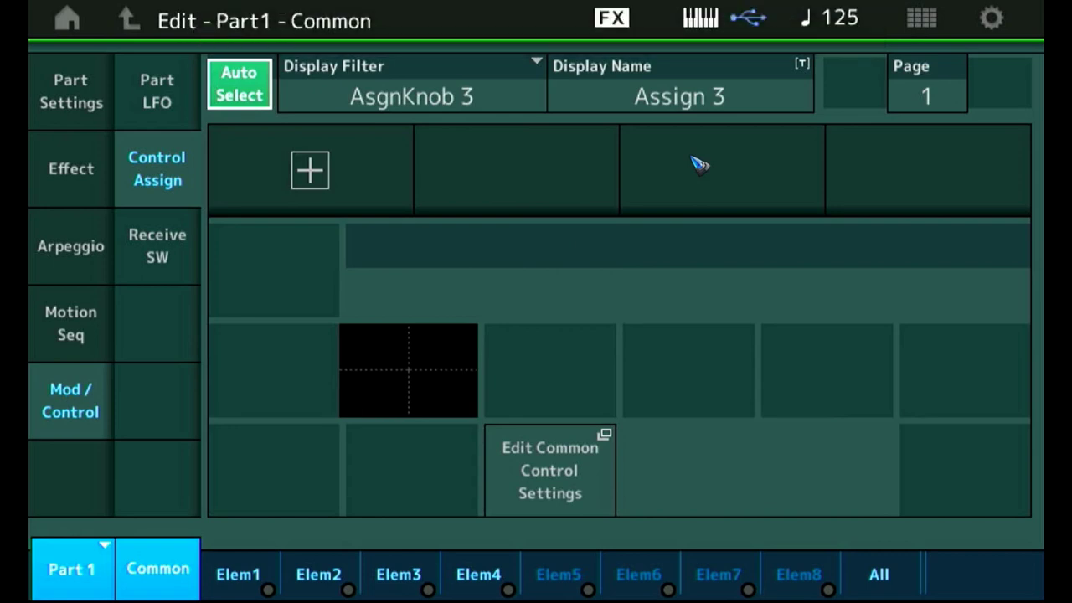
Step: Add a new Assign Knob 3 destination and browse the element parameters to find Cutoff
left_click(310, 170)
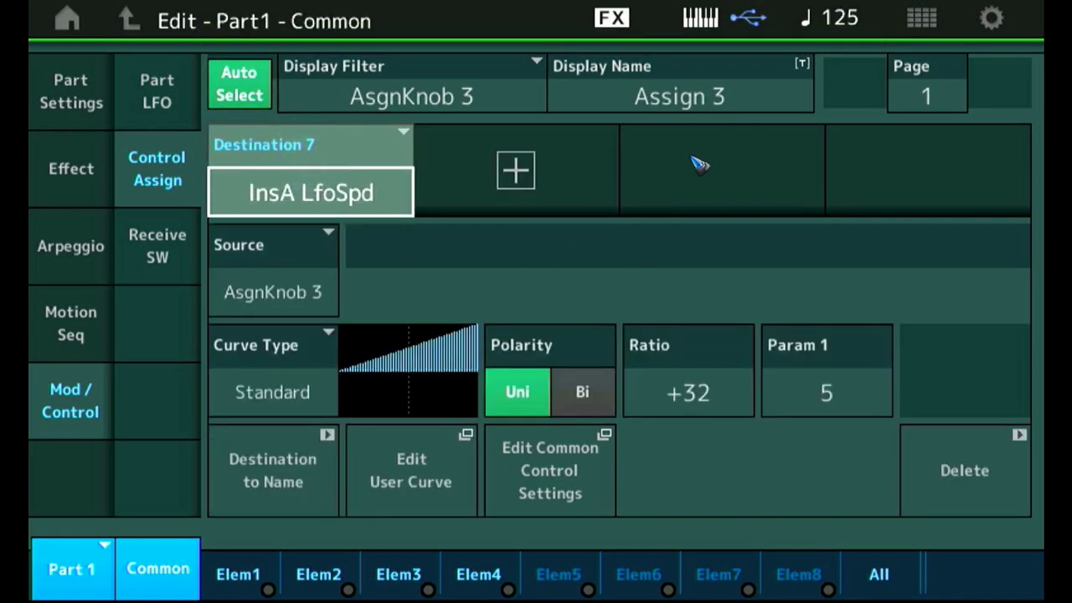
left_click(310, 193)
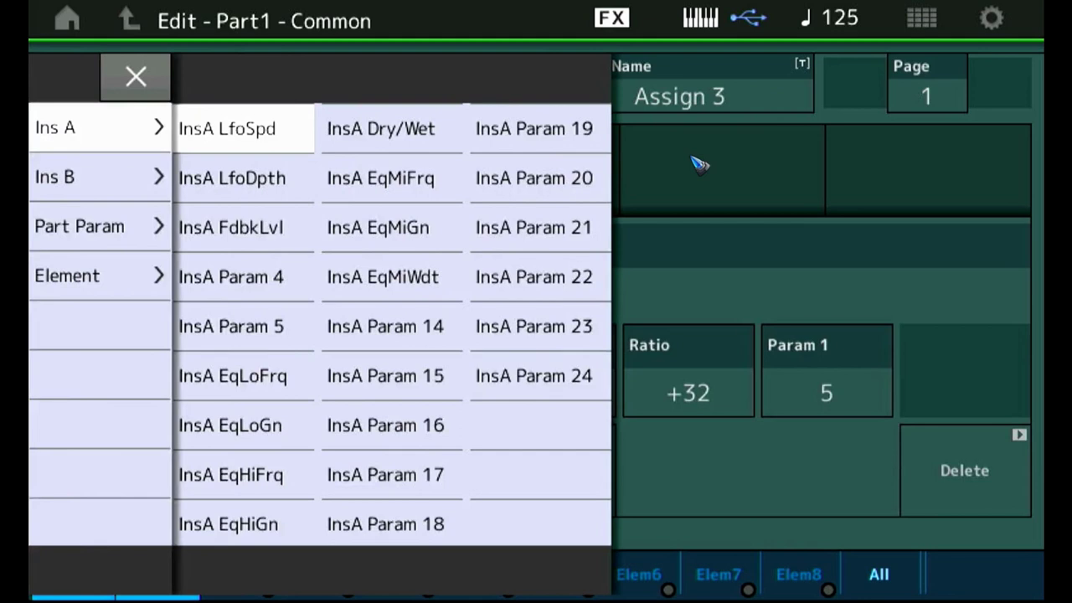
key("Down")
key("Down")
key("Down")
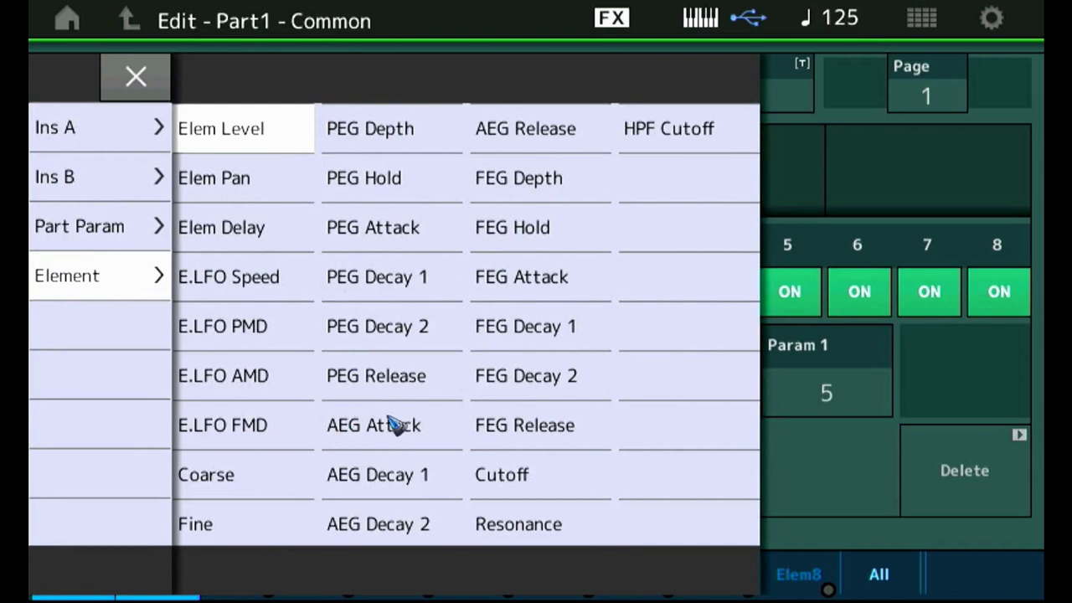
Step: Choose AEG Attack as Assign Knob 4's new destination
left_click(446, 440)
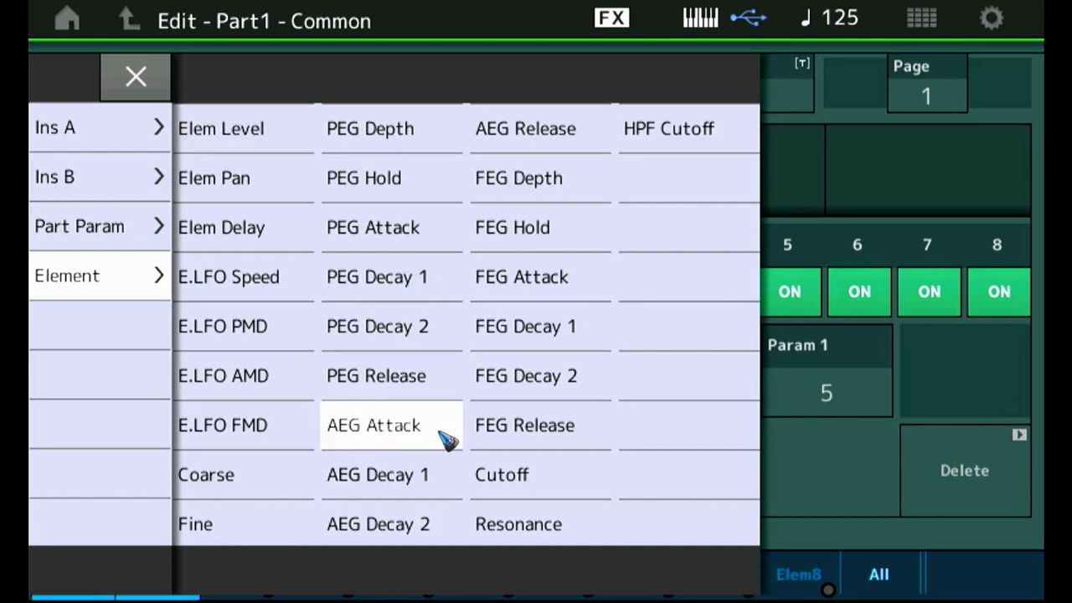
left_click(447, 440)
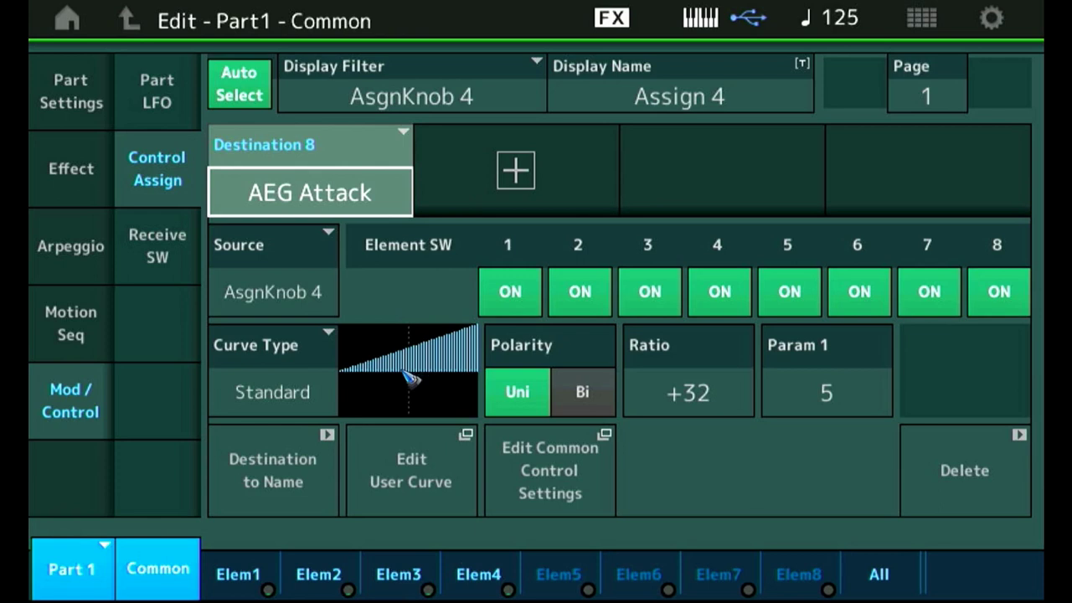
Step: Set the AEG Attack assignment's polarity to bipolar
left_click(582, 392)
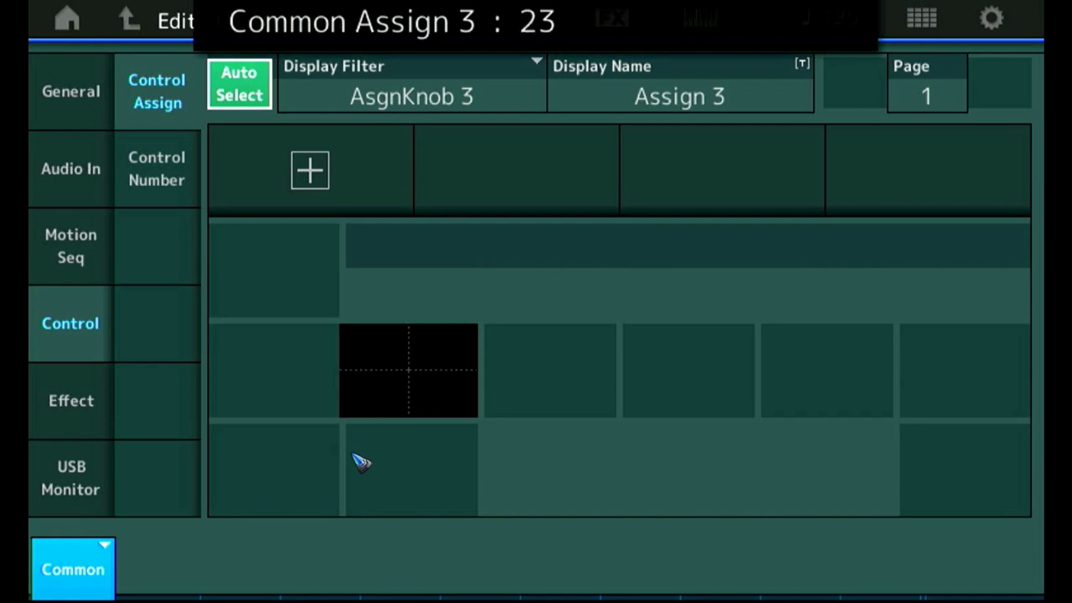
Step: Add a common Assign Knob 3 destination targeting Part 1 Assign 3
left_click(310, 171)
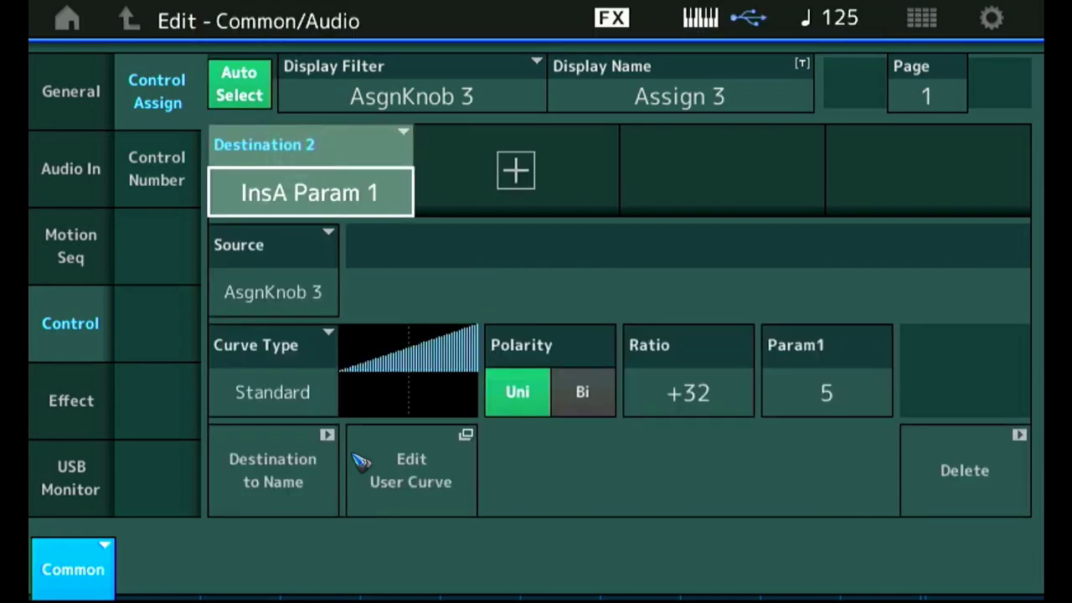
left_click(310, 193)
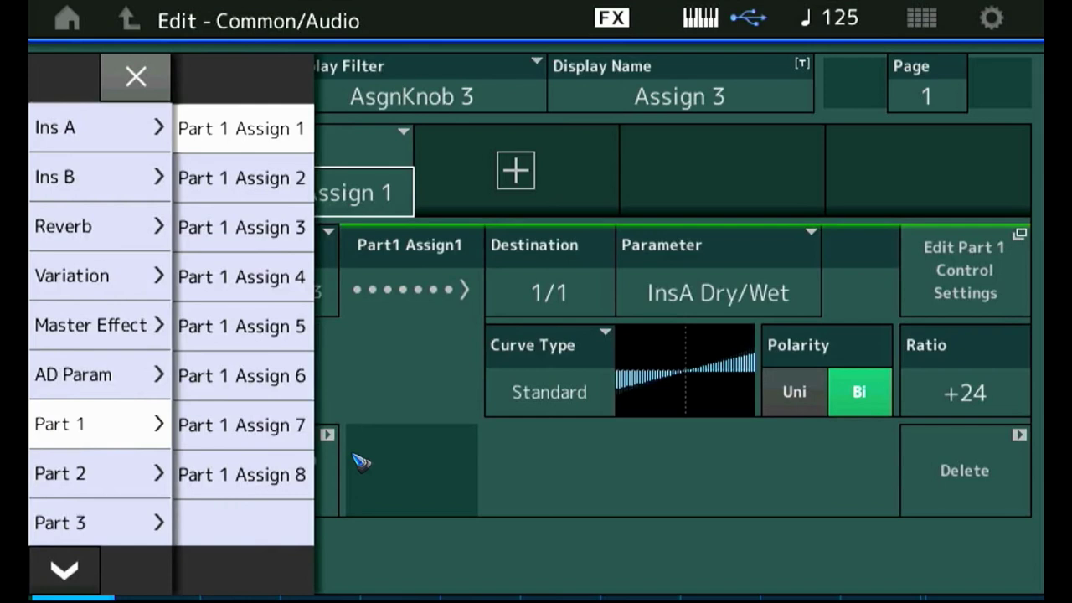
left_click(241, 227)
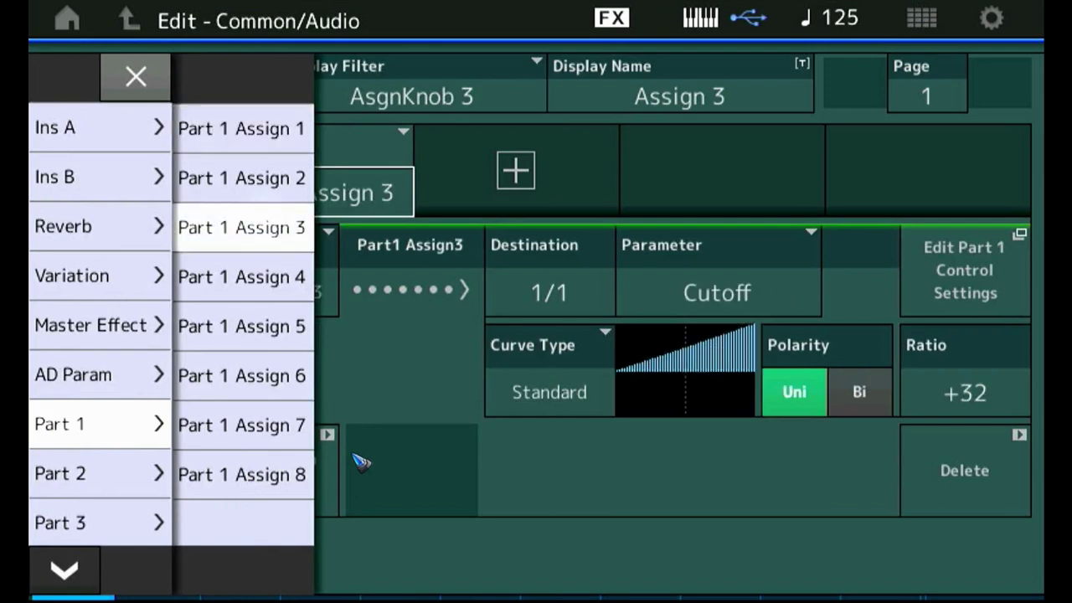
left_click(361, 461)
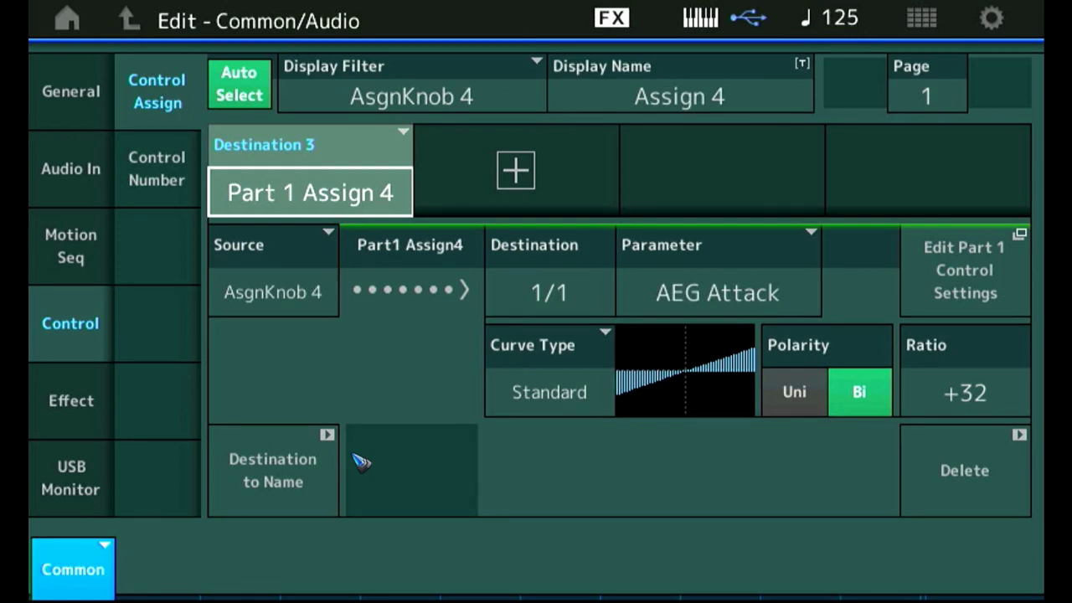
Step: Leave editing and return to the Saw Pad Performance screen
key("Escape")
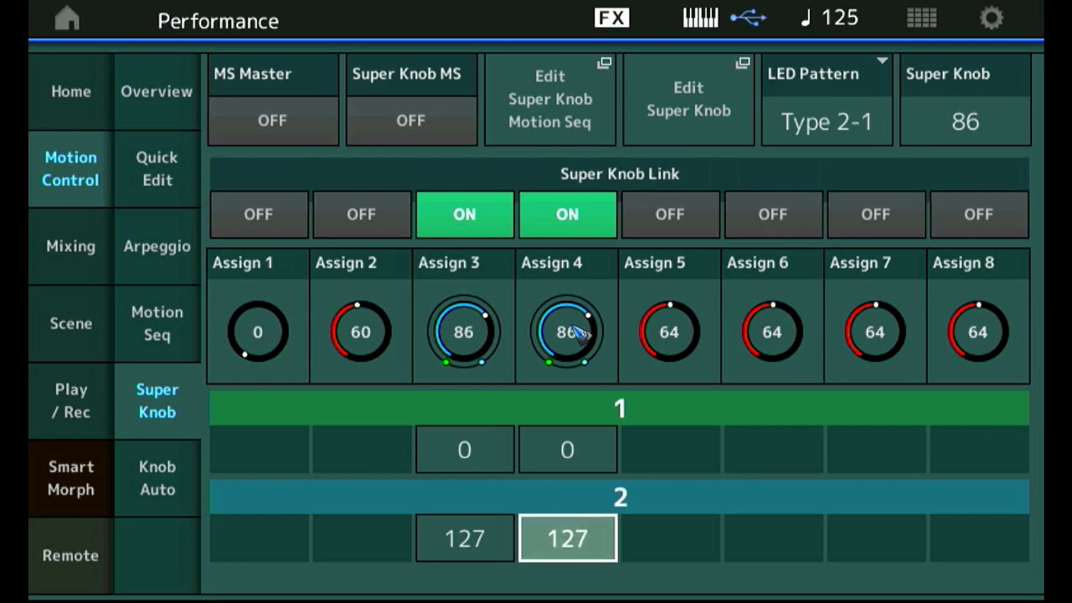
Step: Set Assign 4's Super Knob Value 2 to 90
left_click(568, 538)
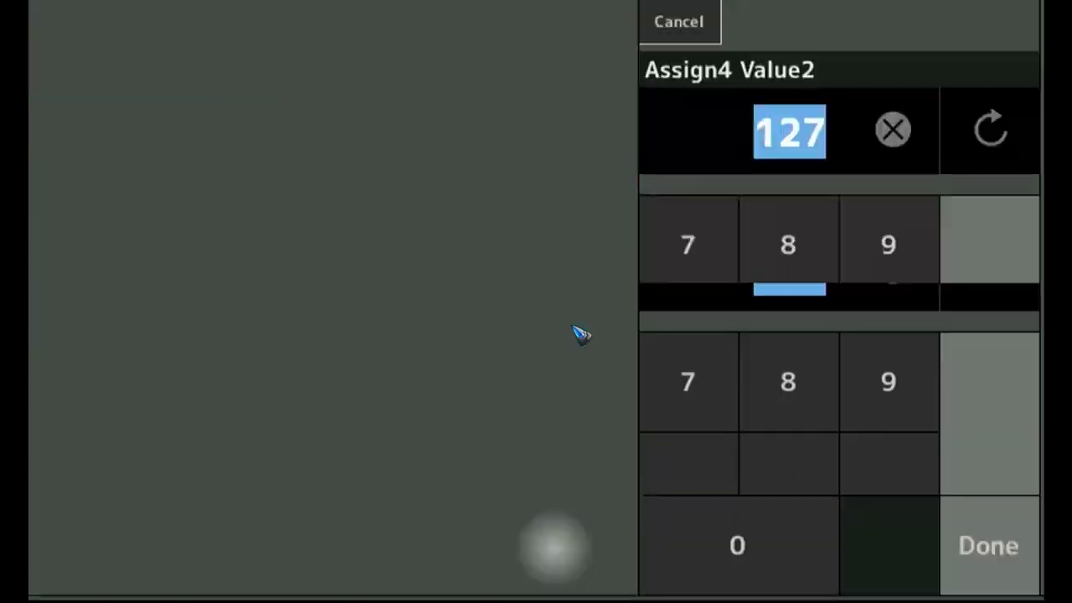
left_click(889, 244)
left_click(737, 545)
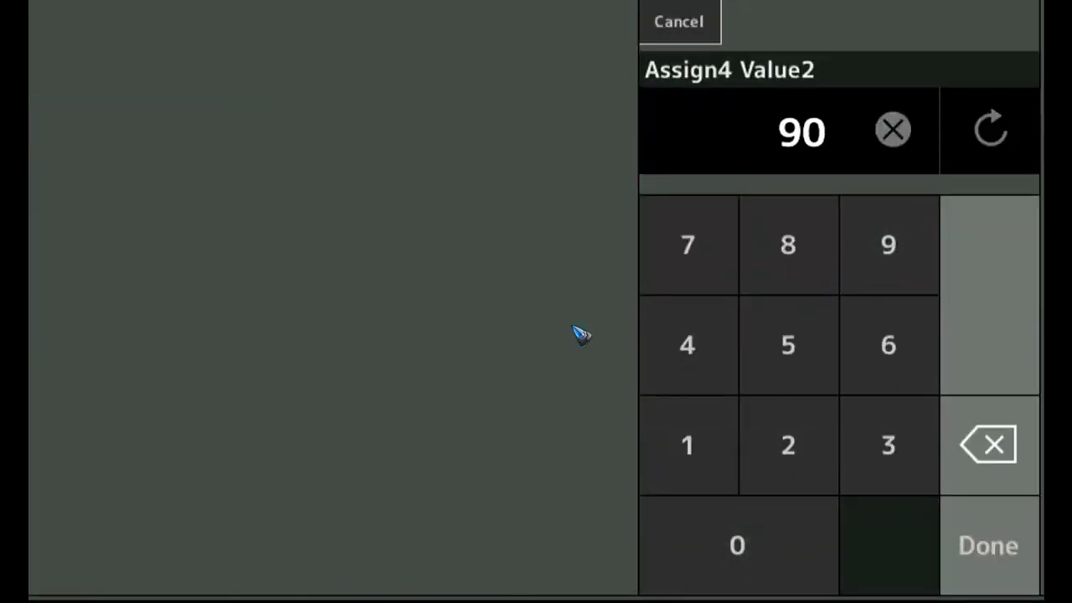
left_click(989, 545)
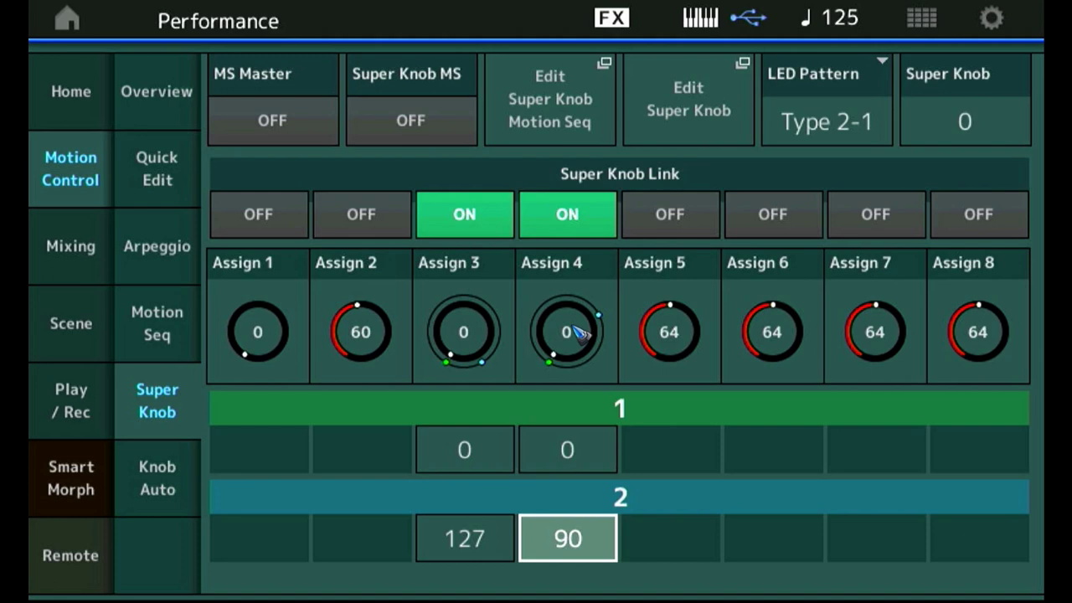
left_click(272, 119)
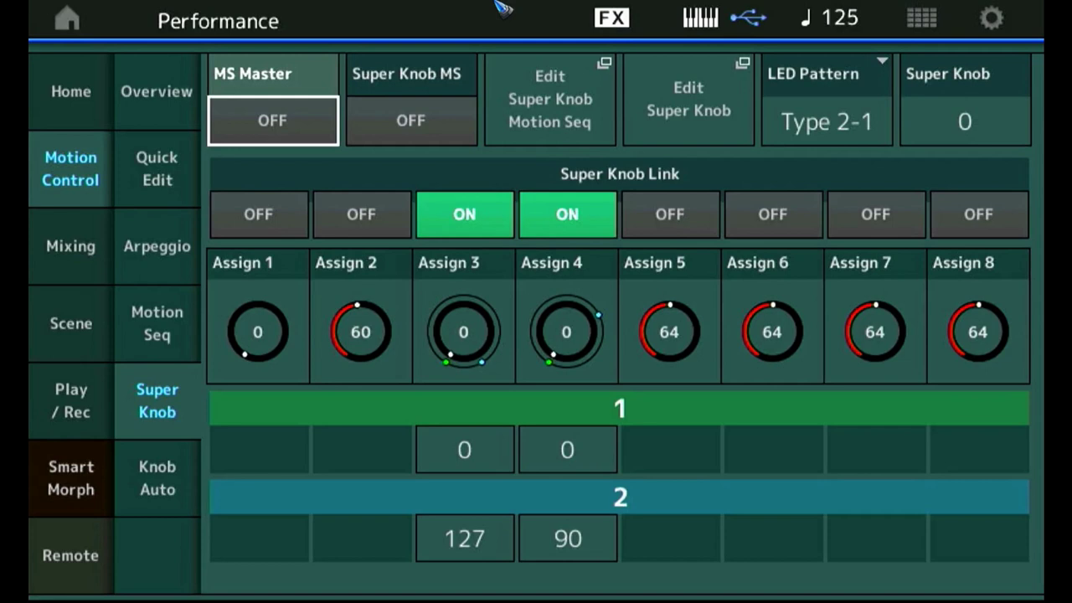
Step: Turn on Scene 1's Super Knob memory at value 0 and store Scene 1
left_click(59, 323)
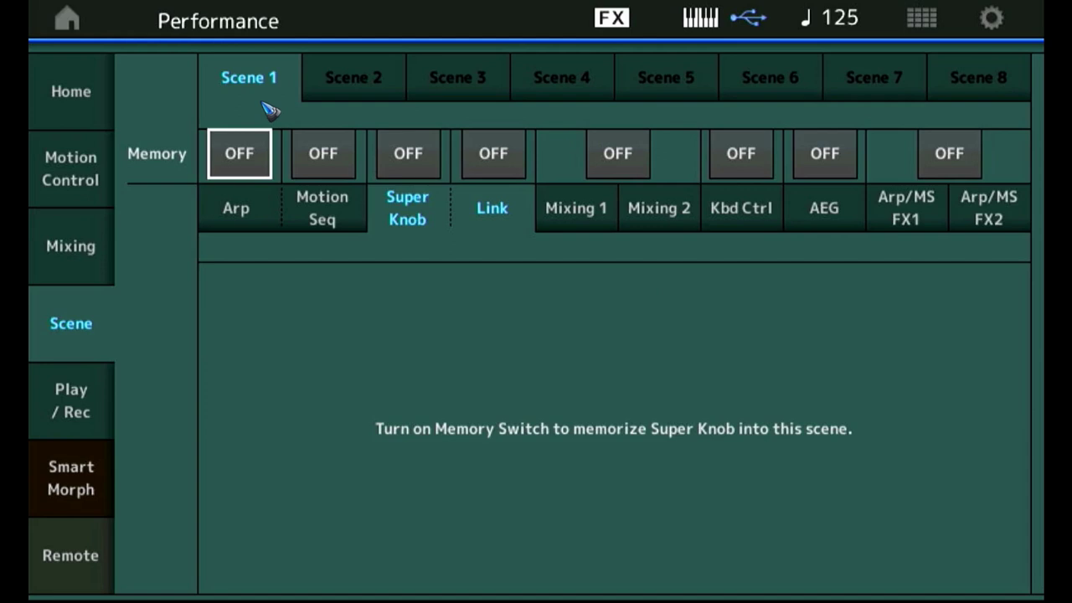
key("Right")
key("Right")
key("Return")
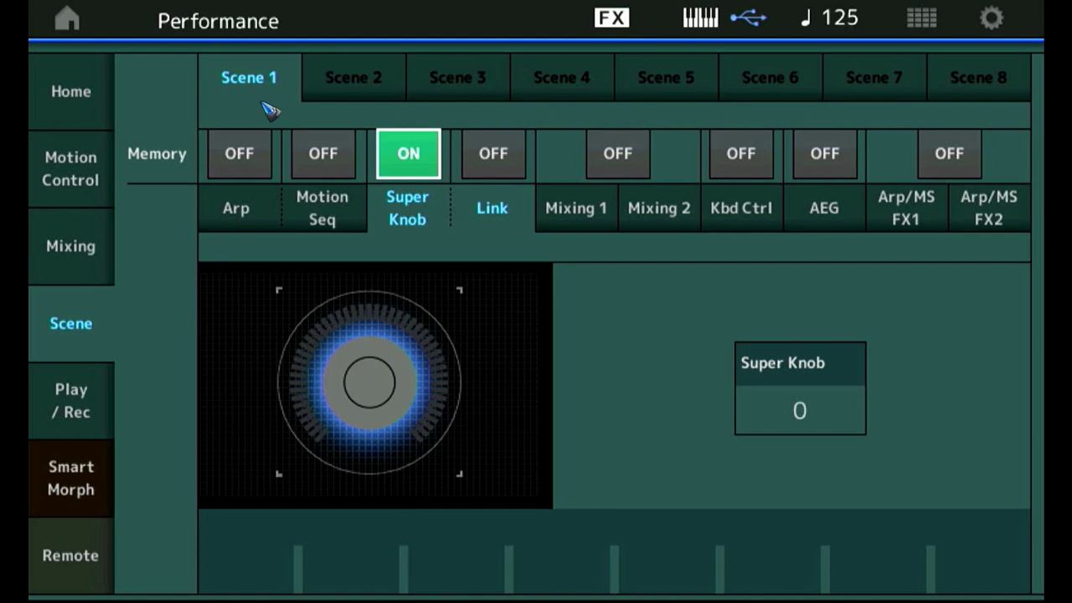
key("Down")
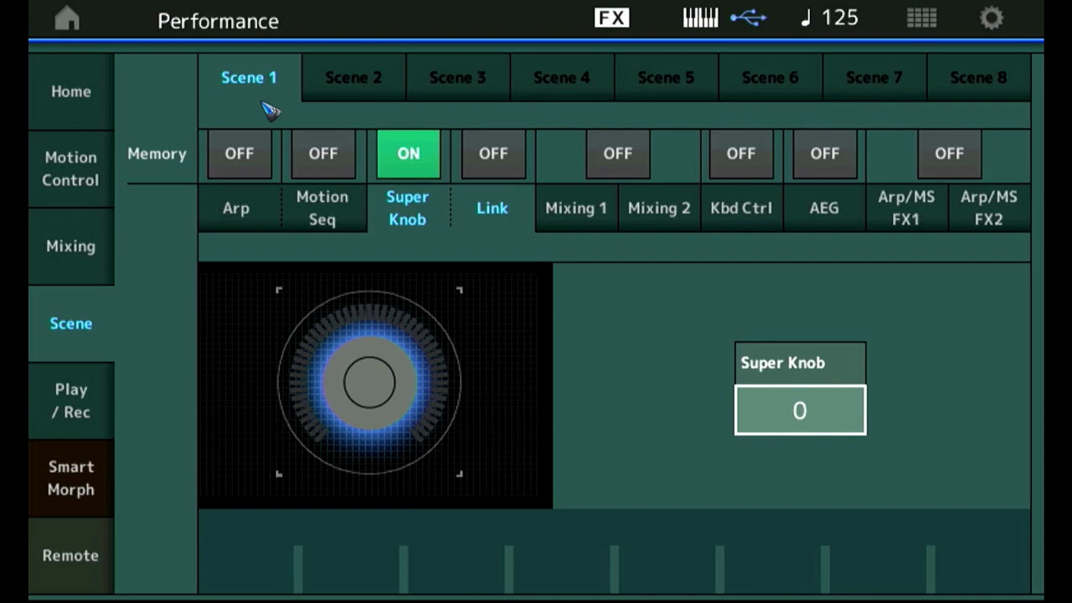
left_click(800, 411)
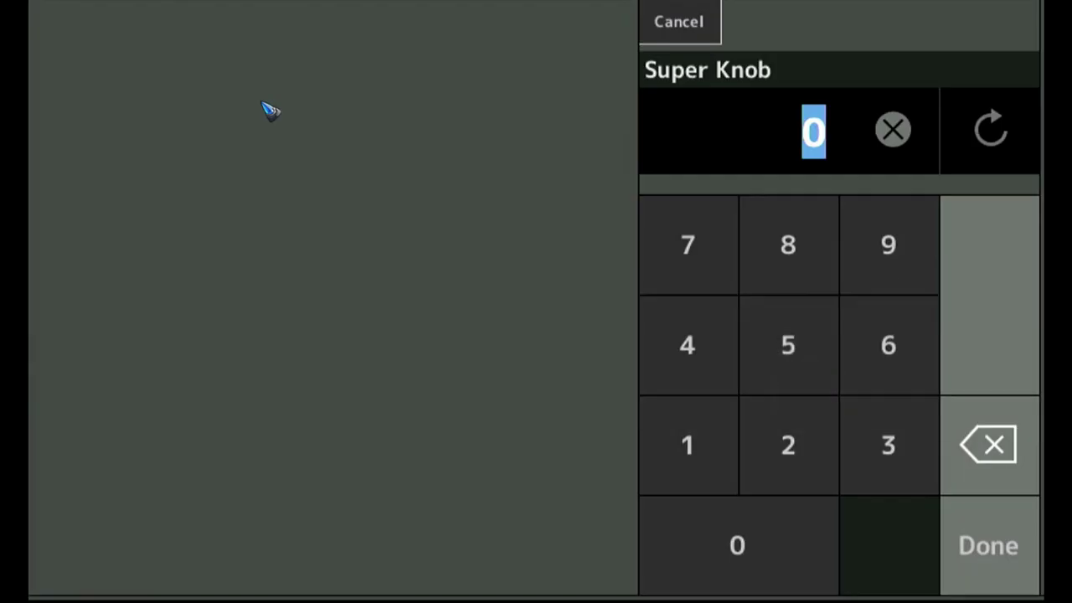
left_click(989, 546)
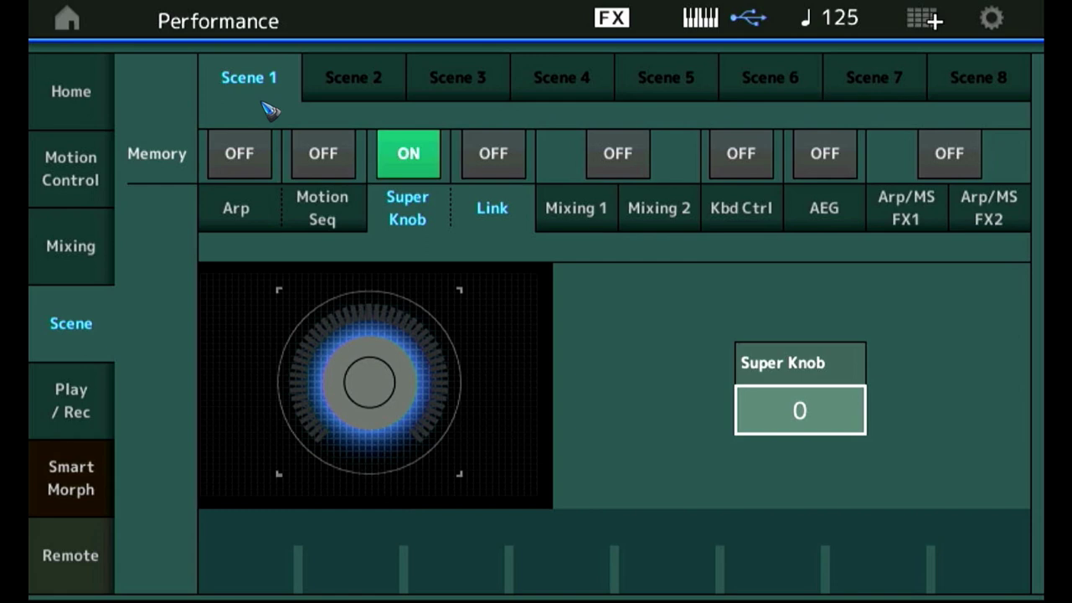
left_click(265, 104)
Step: Turn on Scene 2's Super Knob memory and raise its value to 10
key("2")
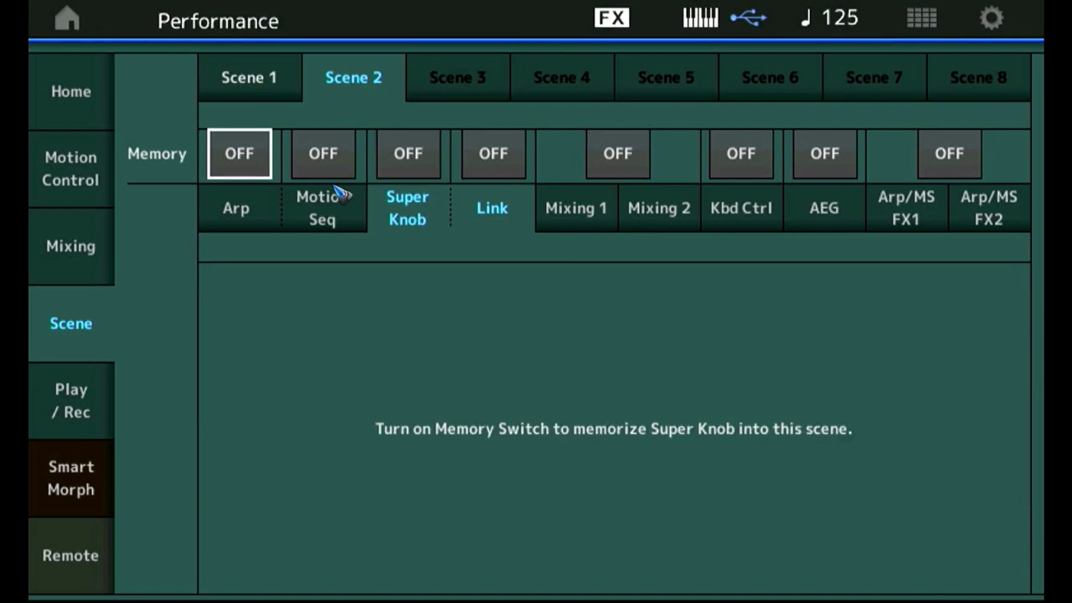
key("Right")
key("Right")
key("Return")
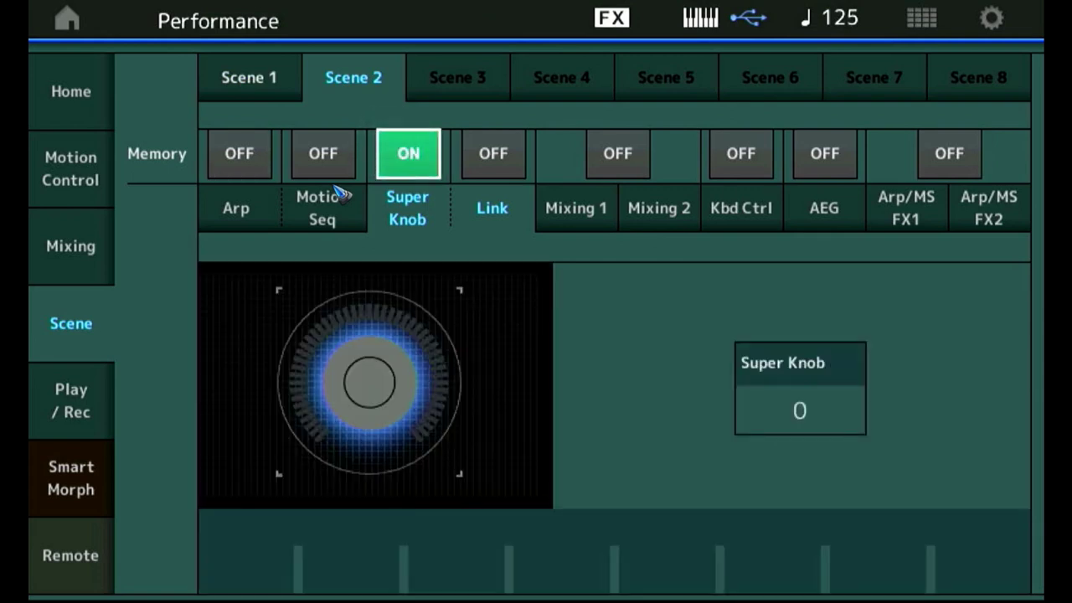
key("Down")
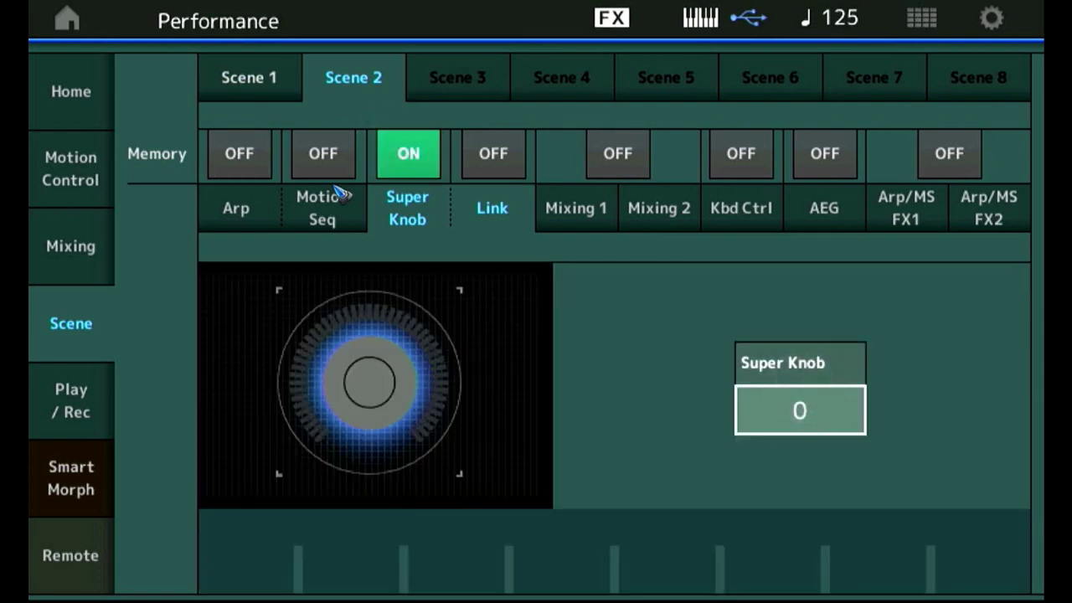
key("Up")
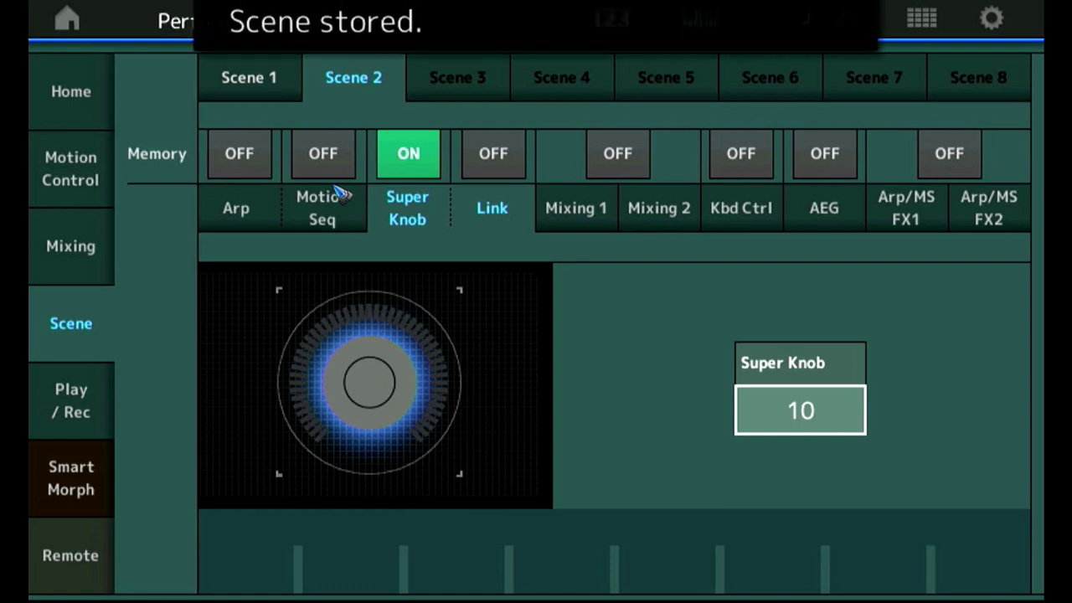
Step: Turn on Super Knob memory for Scene 3, set the Super Knob to 88, and store it with Shift+Scene 3
key("Right")
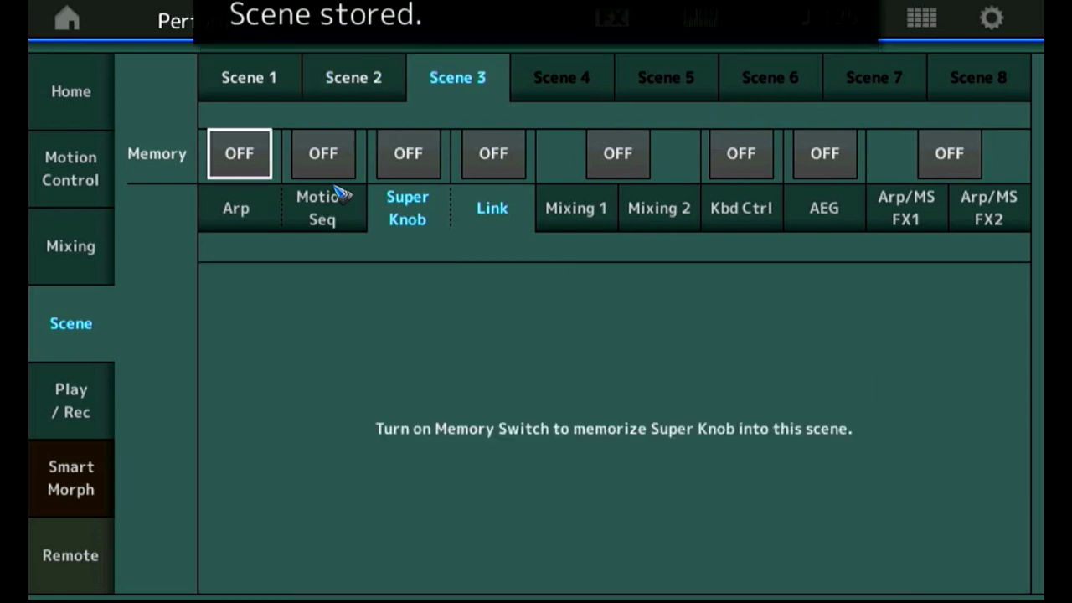
key("Right")
key("Right")
key("Return")
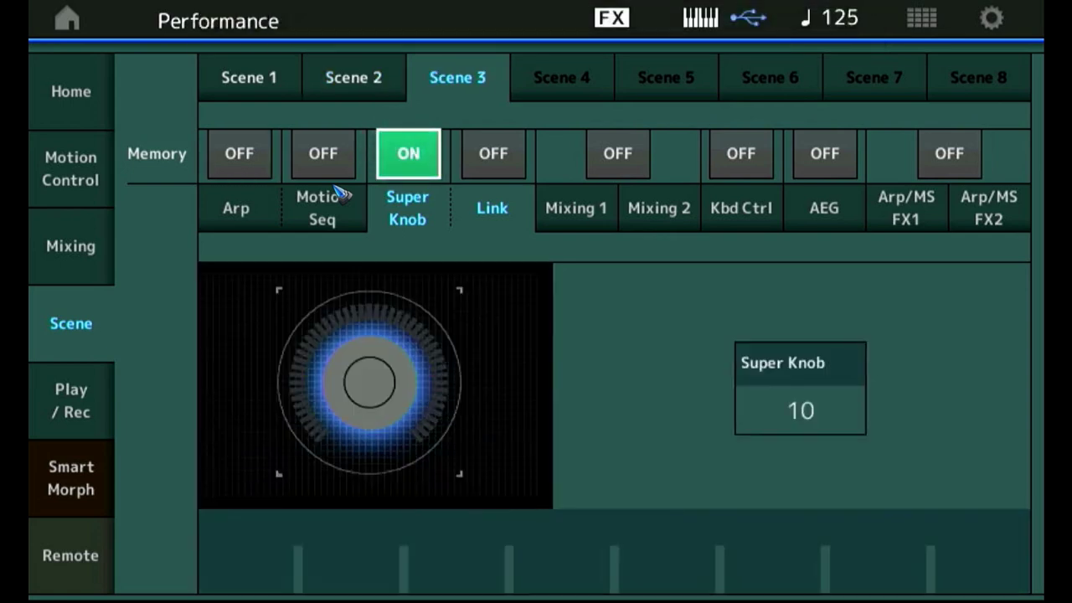
key("Down")
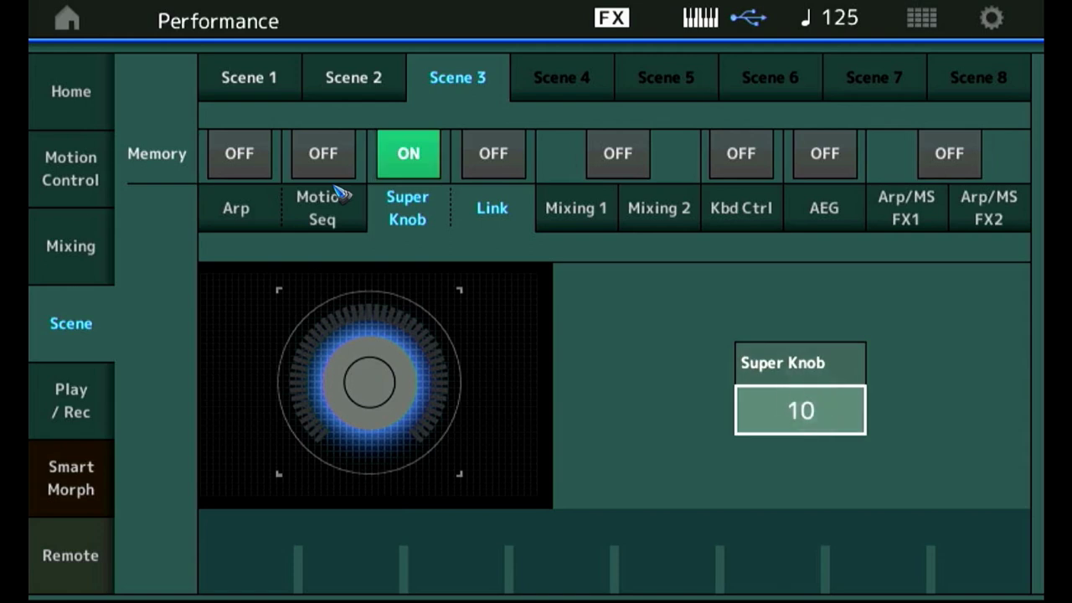
key("Up")
key("Up")
key("Up")
key("Up")
key("Up")
key("Up")
key("Up")
key("Up")
key("Up")
key("Up")
key("Up")
key("Up")
key("Up")
key("Up")
key("Up")
key("Up")
key("Up")
key("Up")
key("Up")
key("Up")
key("Up")
key("Up")
key("Up")
key("Up")
key("Up")
key("Up")
key("Up")
key("Up")
key("Up")
key("Up")
key("Up")
key("Up")
key("Up")
key("Up")
key("Up")
key("Up")
key("Up")
key("shift+3")
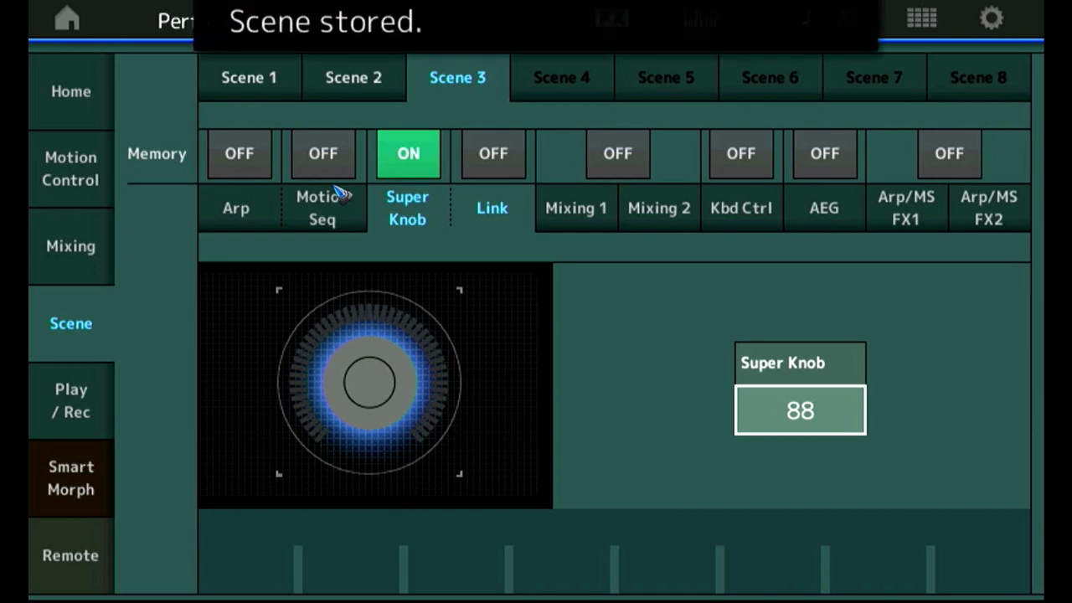